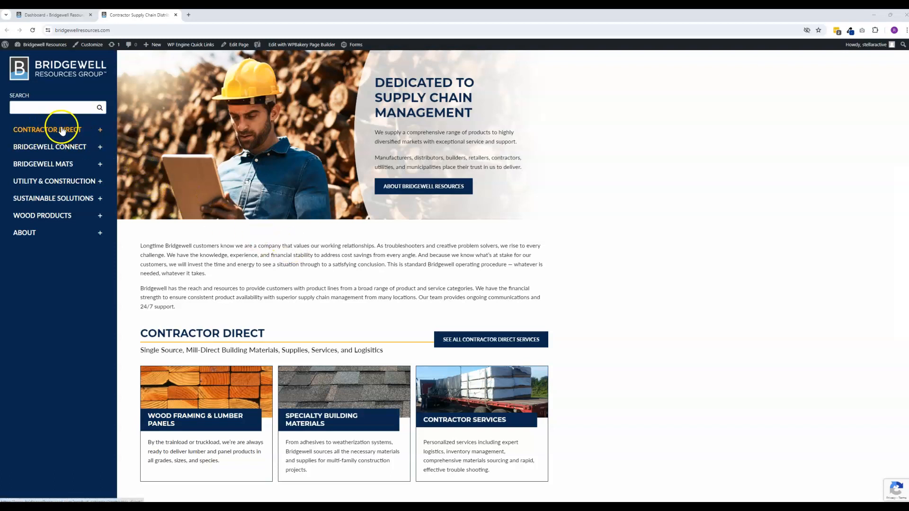
# - Expand the navigation submenus on the live site, including Sustainable Solutions, to review the service pages, and collapse them again
pyautogui.click(100, 131)
pyautogui.click(101, 132)
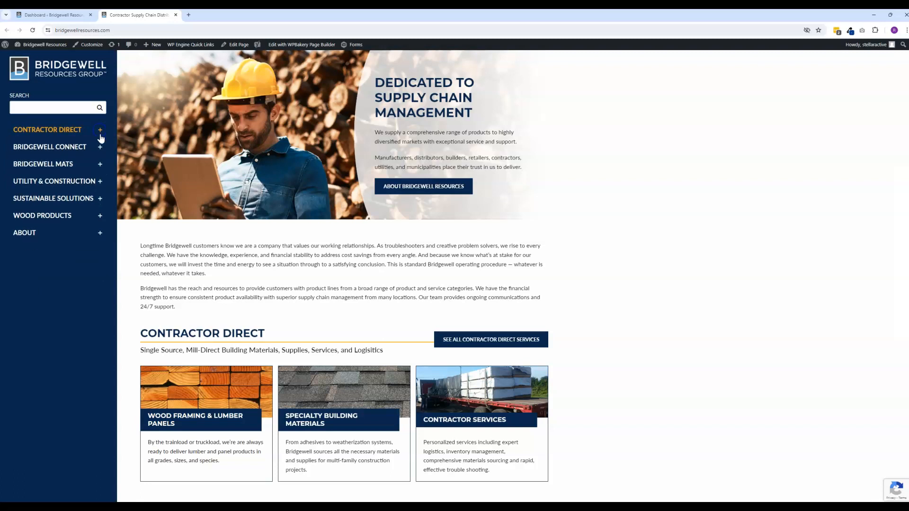
pyautogui.click(100, 148)
pyautogui.click(100, 149)
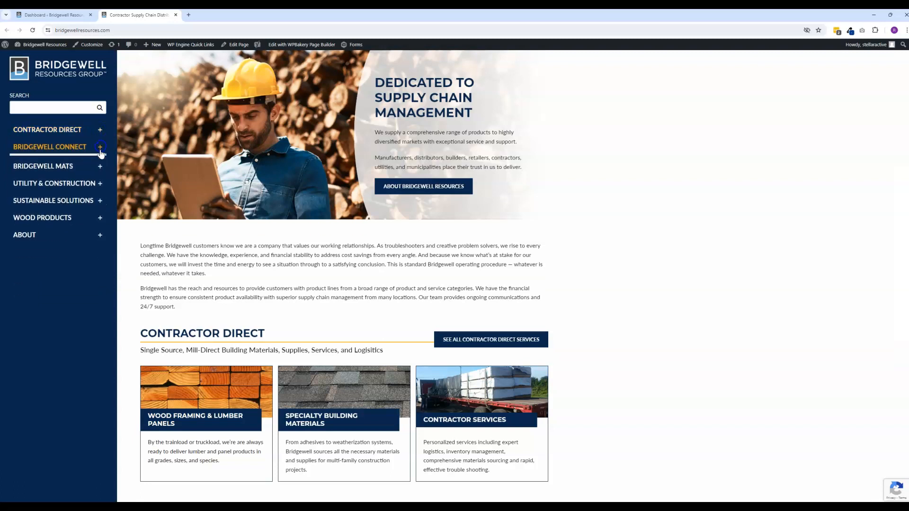
pyautogui.click(100, 198)
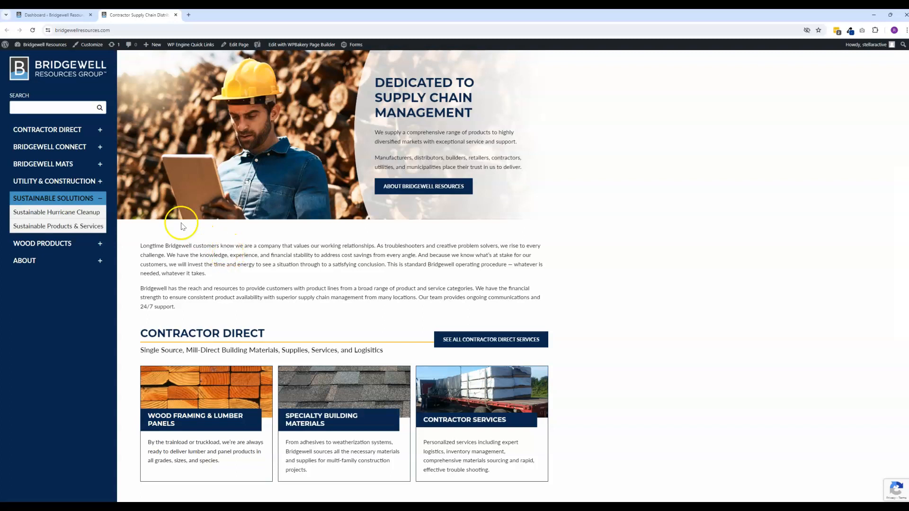
pyautogui.click(100, 199)
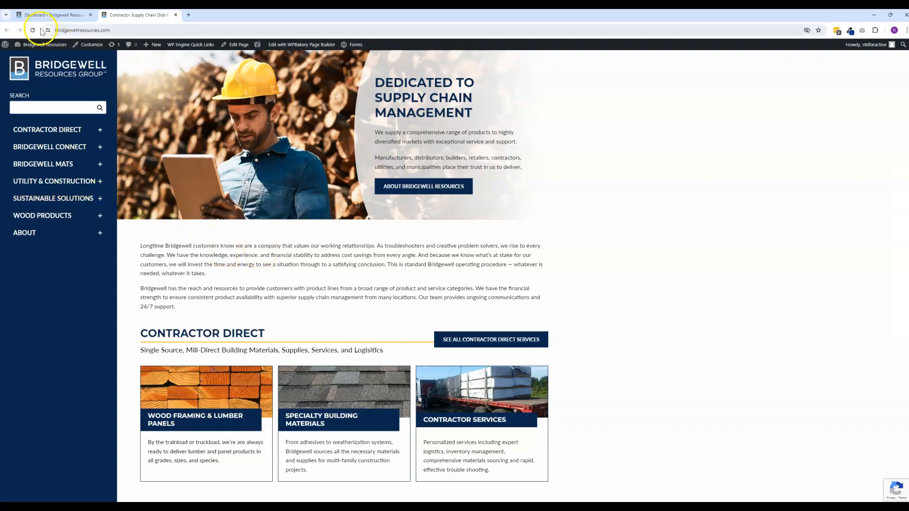
# - Switch to the WordPress dashboard and open the Gravity Forms list
pyautogui.click(48, 15)
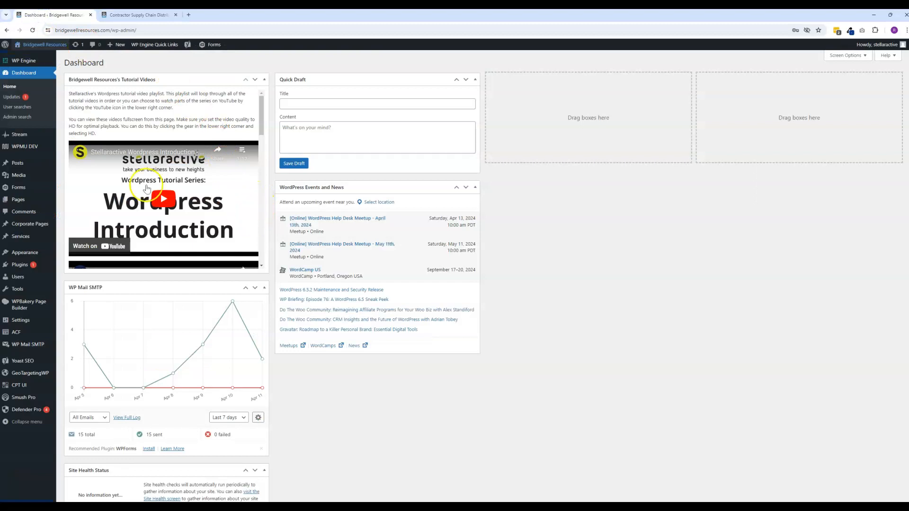
pyautogui.click(19, 189)
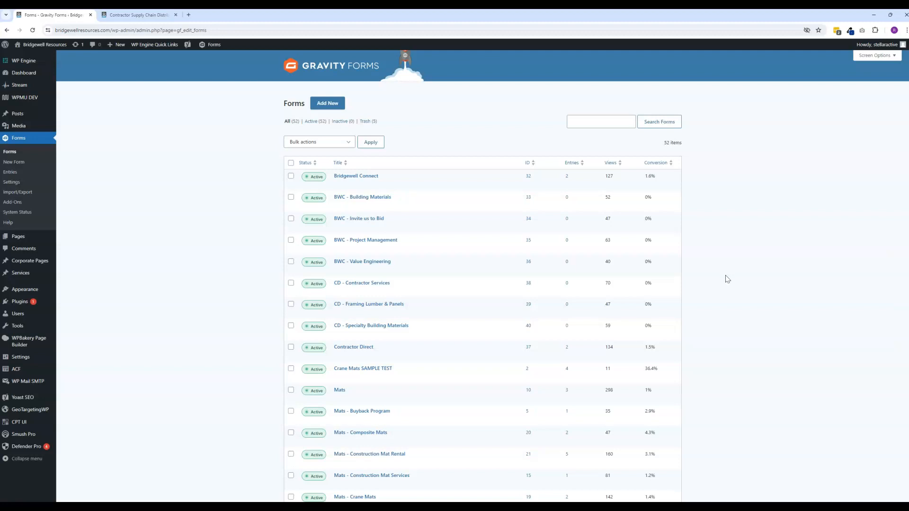
# - Open the Invite Us to Bid Your Job page from the live site's homepage and compare its information request form with the forms list
pyautogui.click(135, 14)
pyautogui.scroll(-4, 218, 170)
pyautogui.scroll(-4, 180, 230)
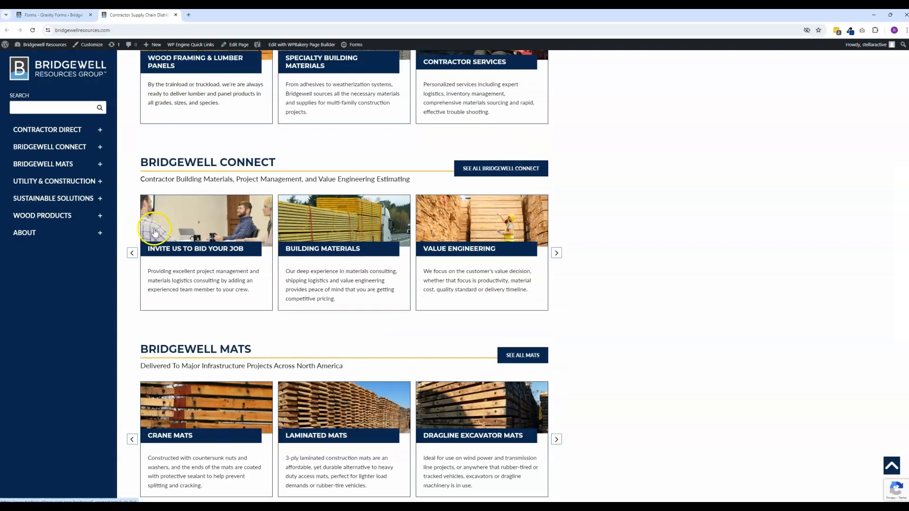
pyautogui.click(192, 233)
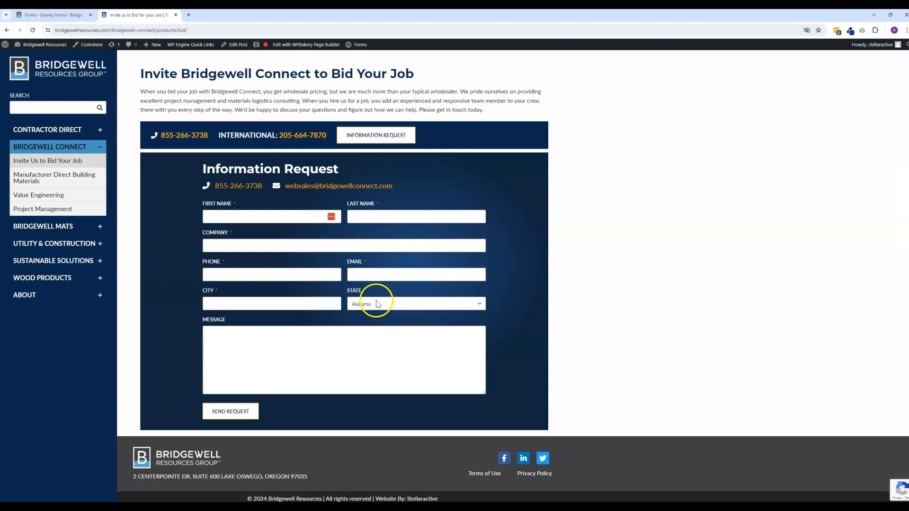
pyautogui.click(61, 19)
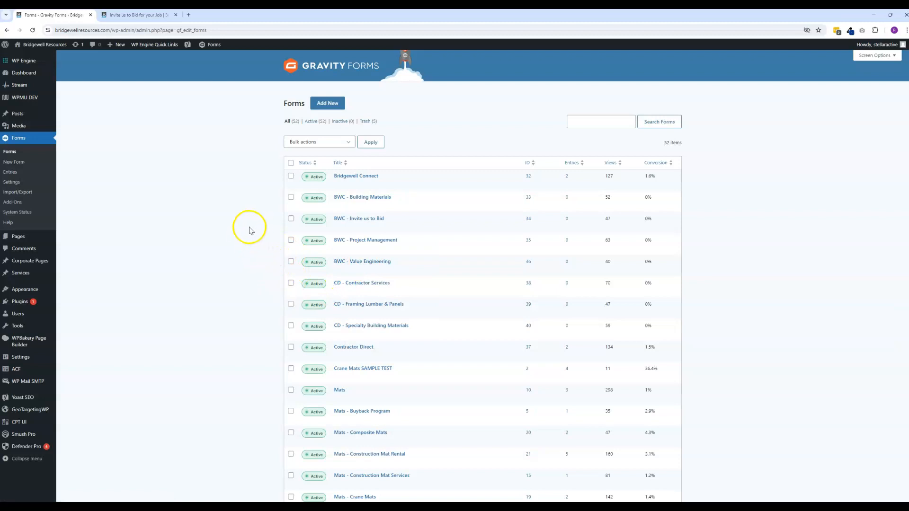
pyautogui.click(144, 18)
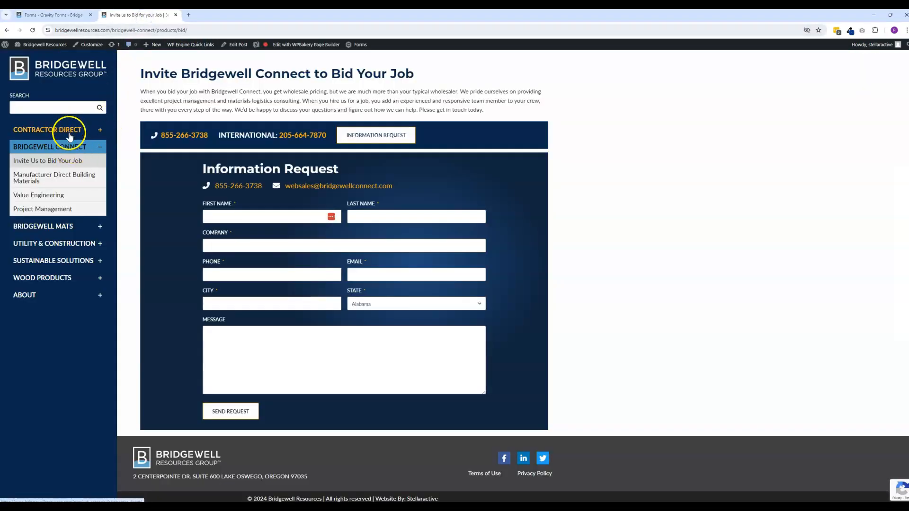
# - Duplicate the Bridgewell Connect form from the forms list and open the copy in the form editor
pyautogui.click(49, 18)
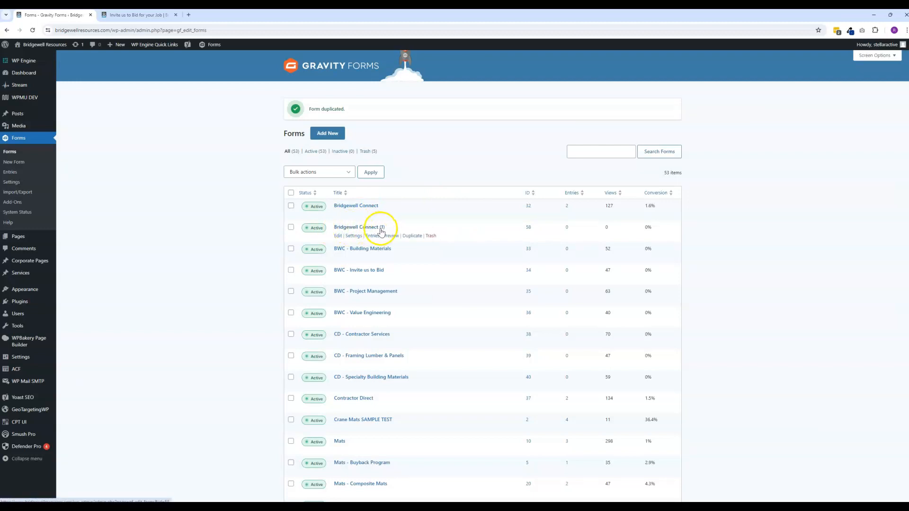
pyautogui.click(366, 228)
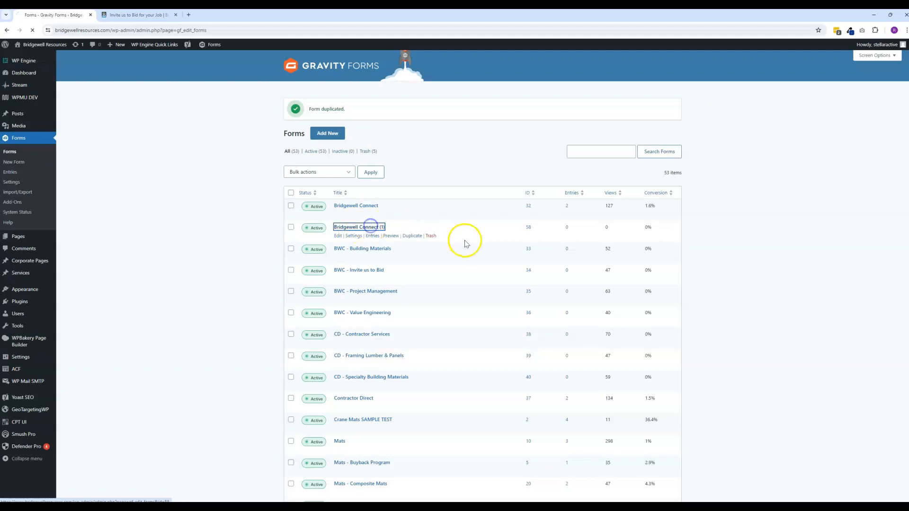
pyautogui.moveTo(465, 245)
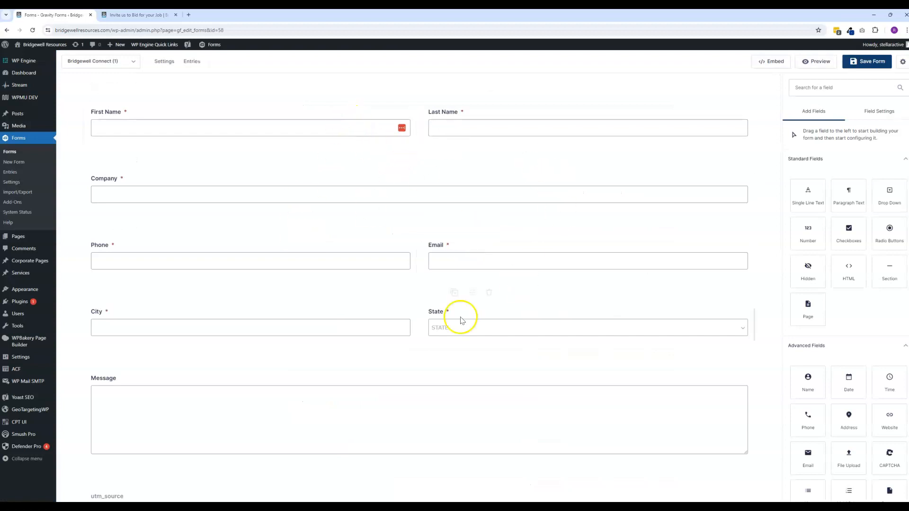
pyautogui.moveTo(453, 348)
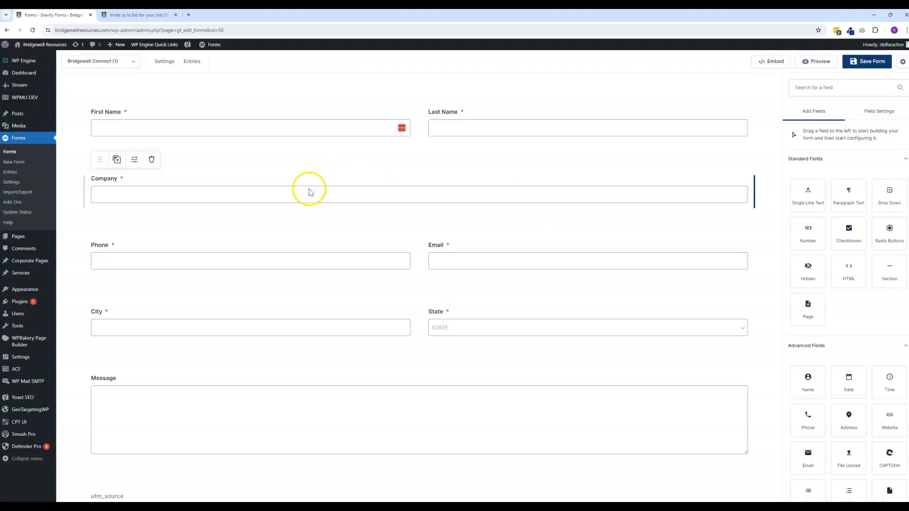
# - Change the duplicated form's title to "Fake Test Form" in its form settings and save the settings
pyautogui.moveTo(166, 70)
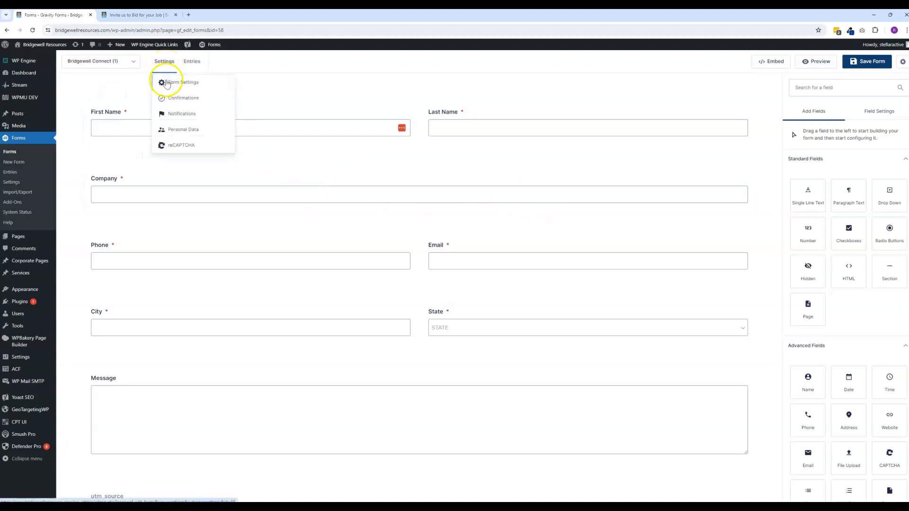
pyautogui.click(105, 64)
pyautogui.click(199, 116)
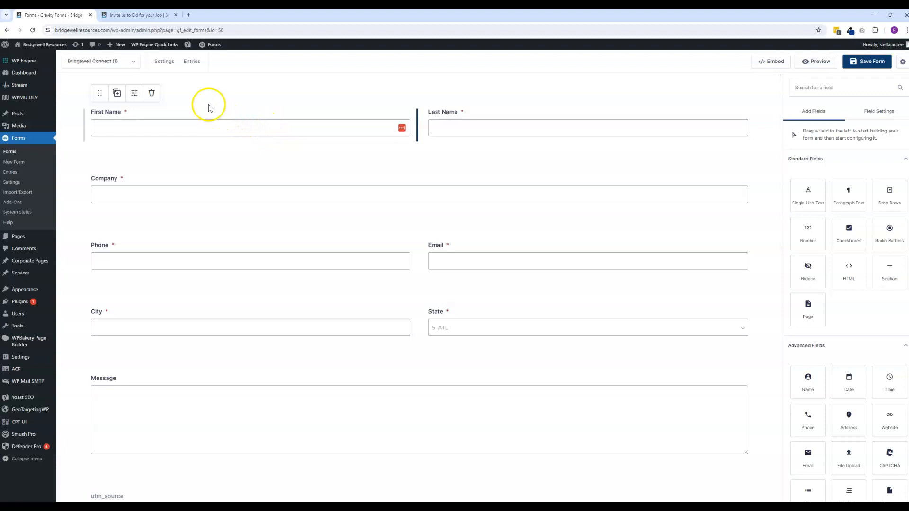
pyautogui.moveTo(159, 65)
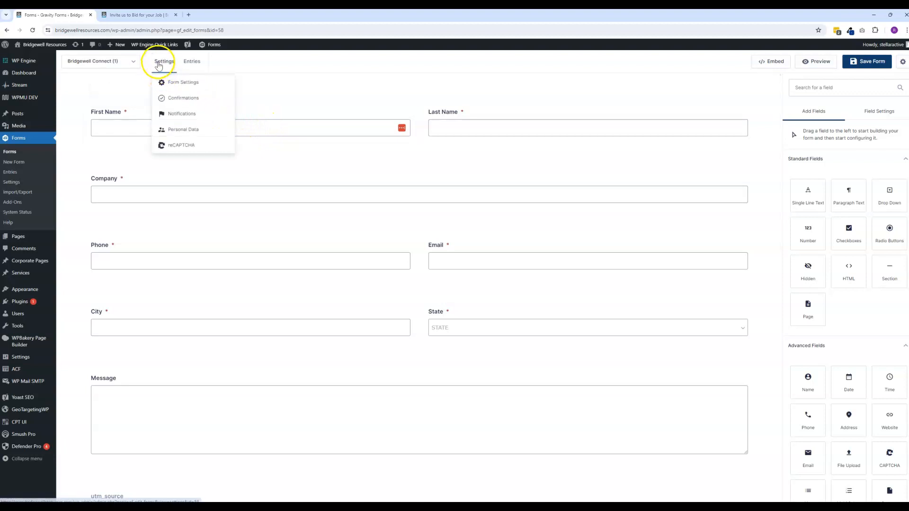
pyautogui.click(184, 90)
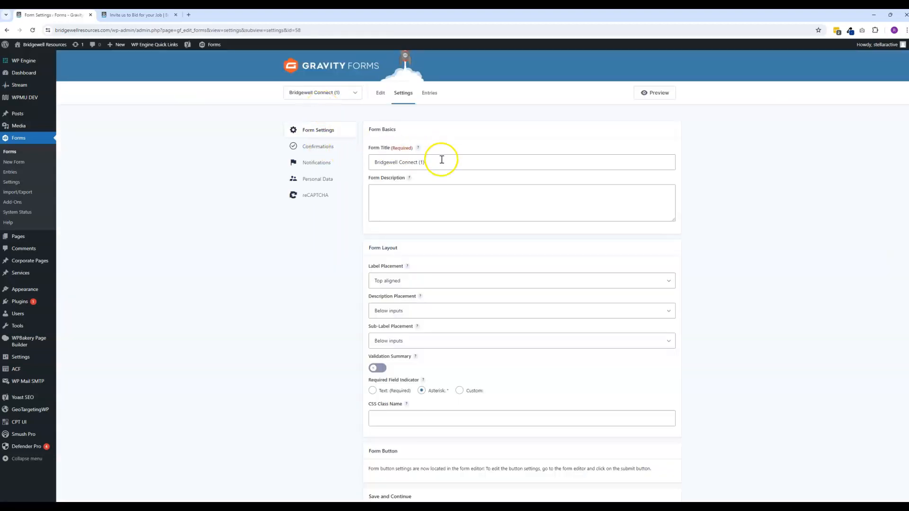
pyautogui.moveTo(440, 161); pyautogui.dragTo(330, 162)
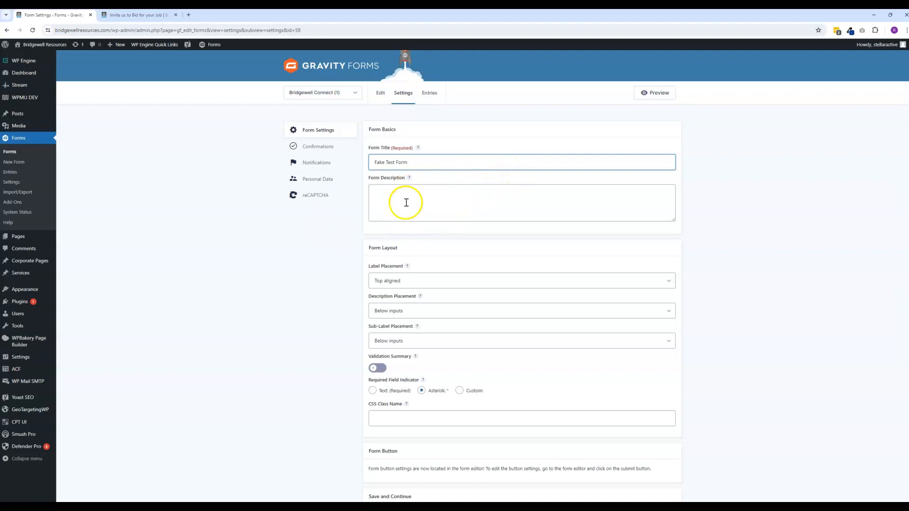
pyautogui.scroll(-2, 440, 213)
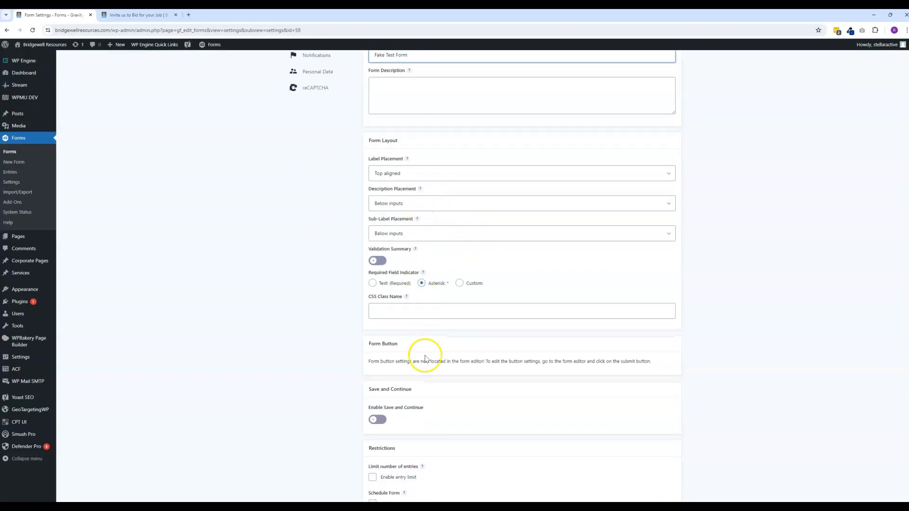
pyautogui.scroll(-4, 573, 255)
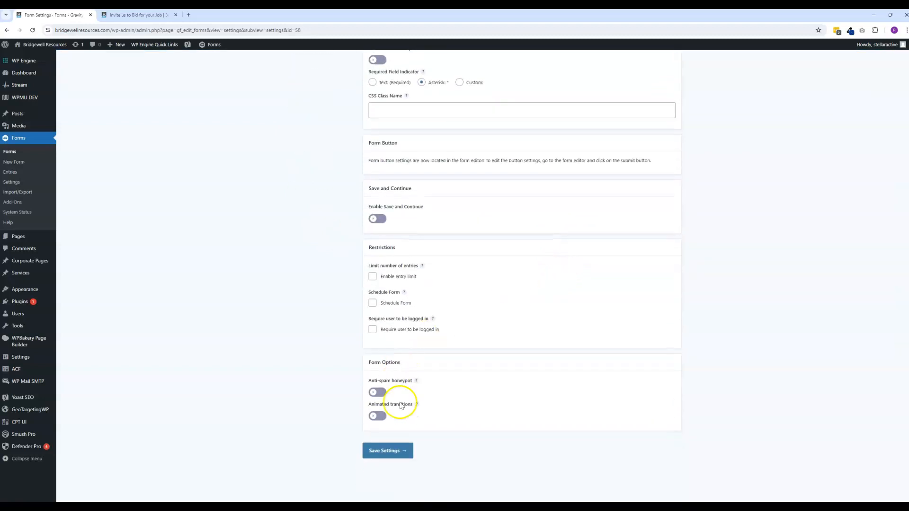
pyautogui.click(381, 451)
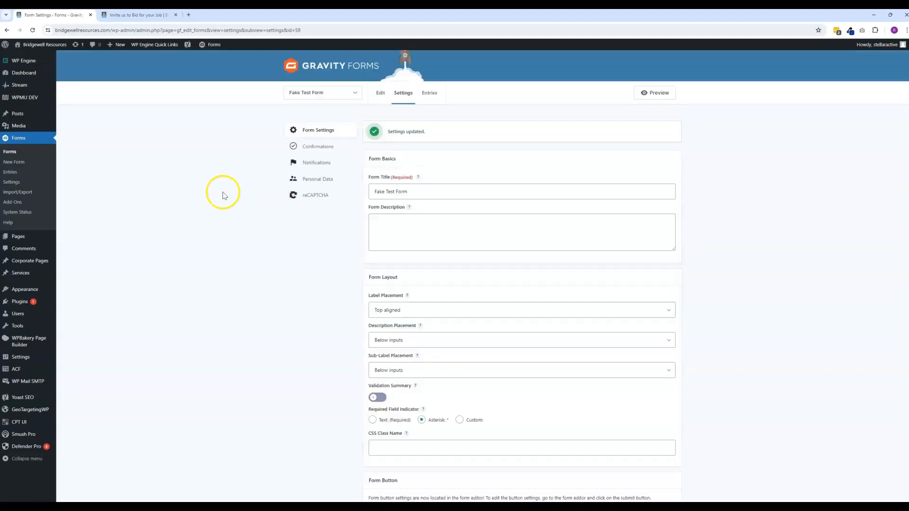
# - Open the forms list in a new browser tab and look up the ID of Fake Test Form
pyautogui.rightClick(13, 137)
pyautogui.click(43, 144)
pyautogui.click(215, 14)
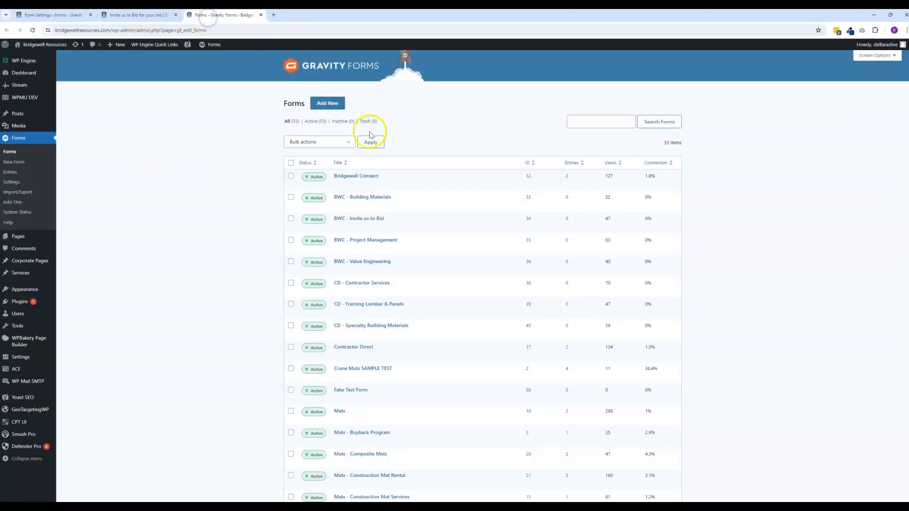
pyautogui.moveTo(334, 399)
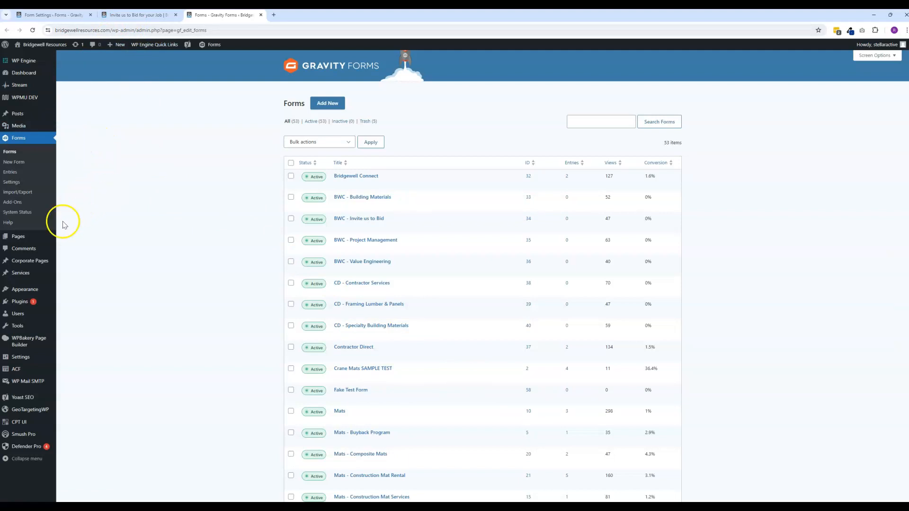
# - Open the Services list in a new browser tab, edit the Used Mats post and select its Gravity Form ID value
pyautogui.moveTo(16, 276)
pyautogui.rightClick(67, 274)
pyautogui.click(91, 283)
pyautogui.click(302, 16)
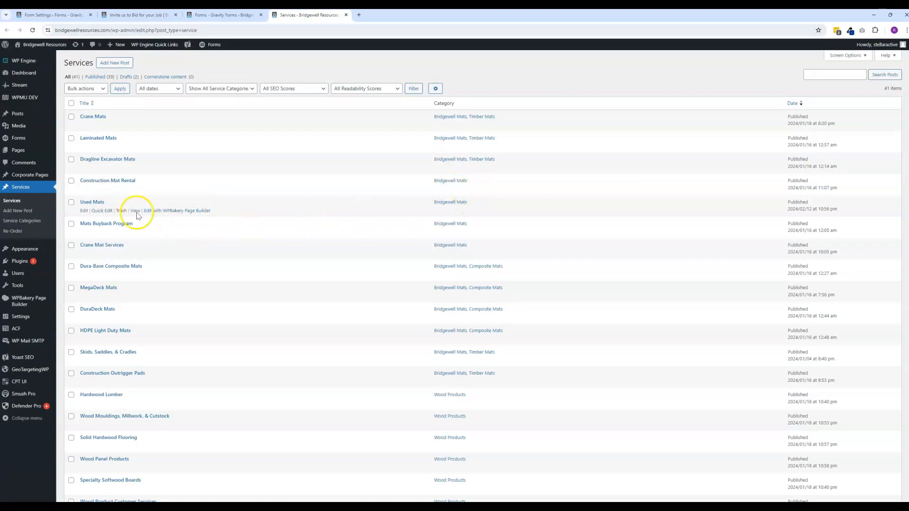
pyautogui.click(89, 203)
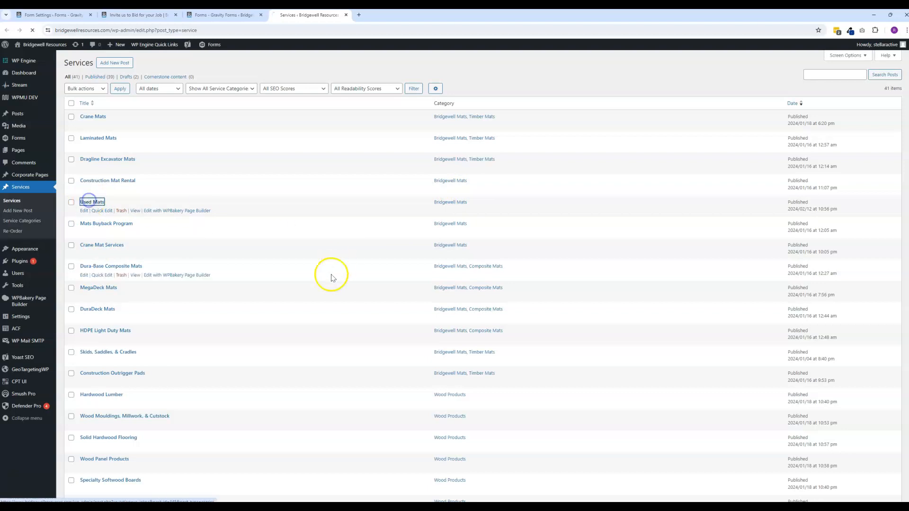
pyautogui.scroll(-6, 270, 237)
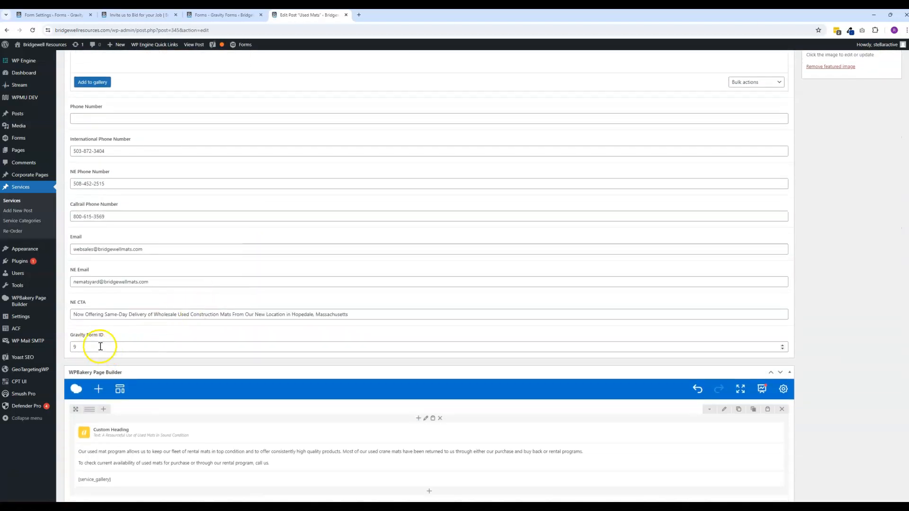
pyautogui.click(78, 348)
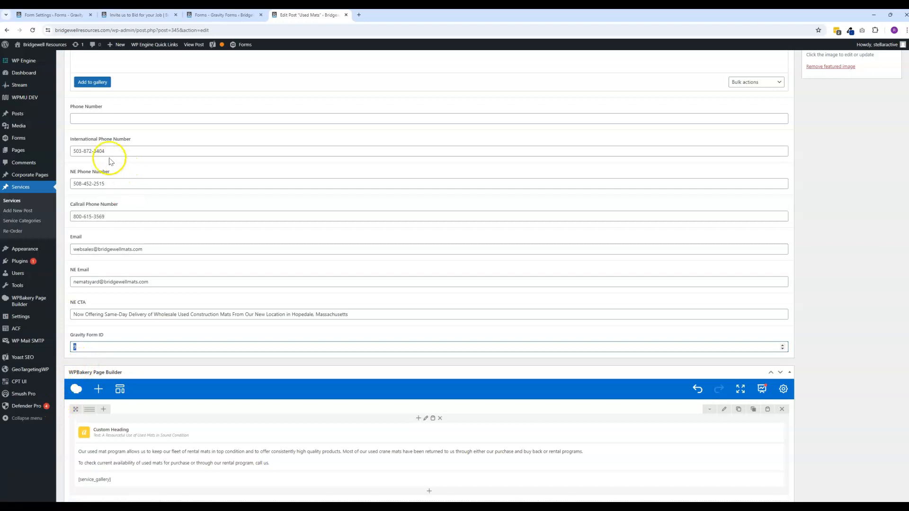
# - Return to the forms list and move Fake Test Form to the trash
pyautogui.click(135, 15)
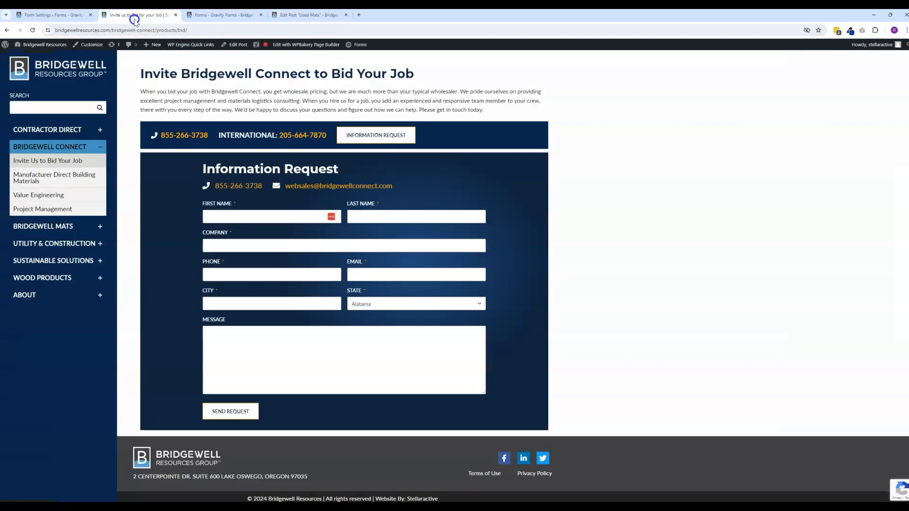
pyautogui.click(47, 14)
pyautogui.click(215, 15)
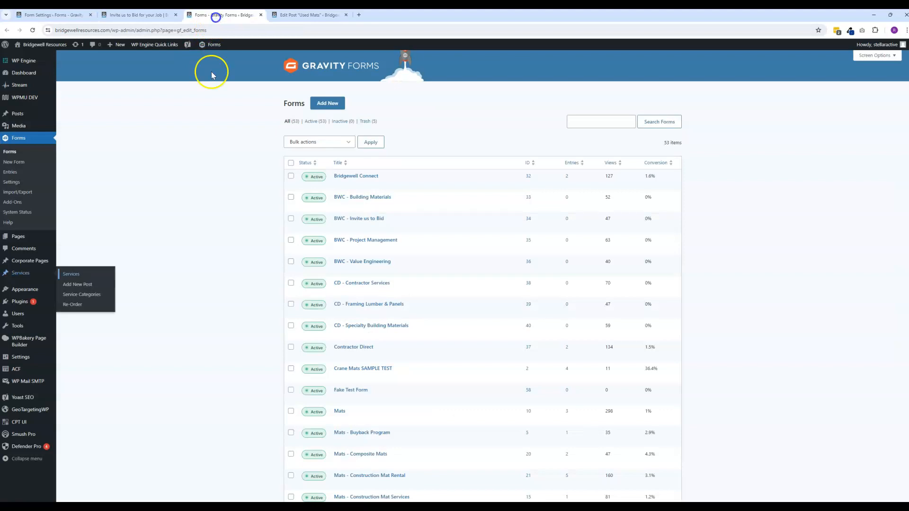
pyautogui.moveTo(358, 212)
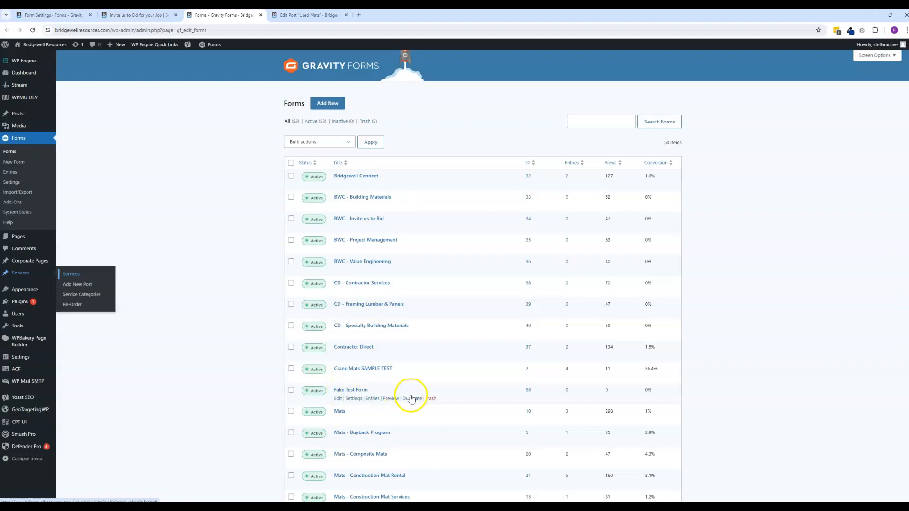
pyautogui.click(430, 399)
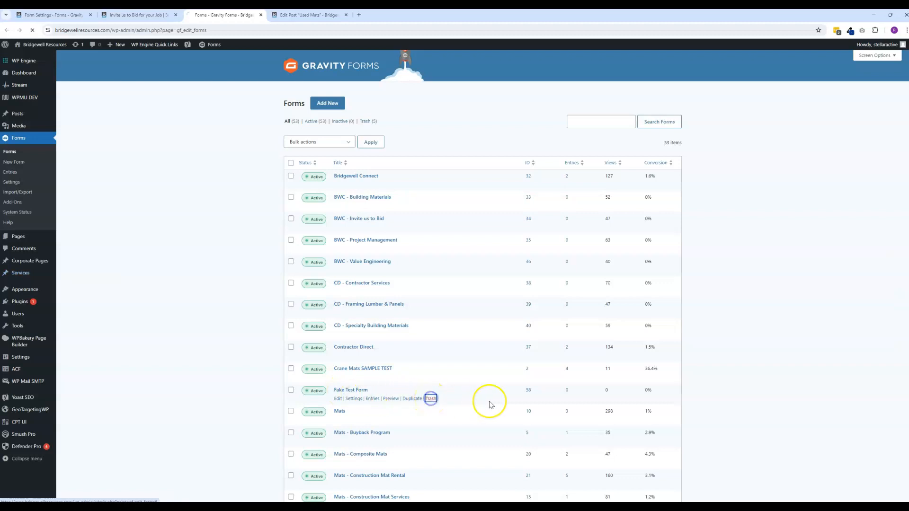